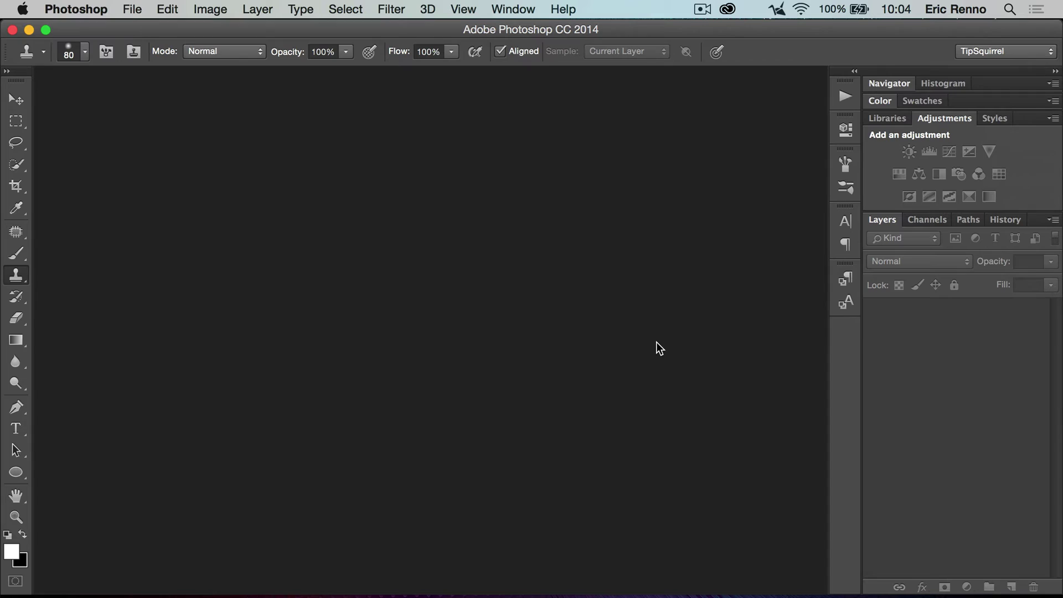
Step: Start importing Penguins.MOV from the Desktop with File > Import > Video Frames to Layers
{"action": "left_click", "coordinate": [132, 9]}
{"action": "mouse_move", "coordinate": [226, 351]}
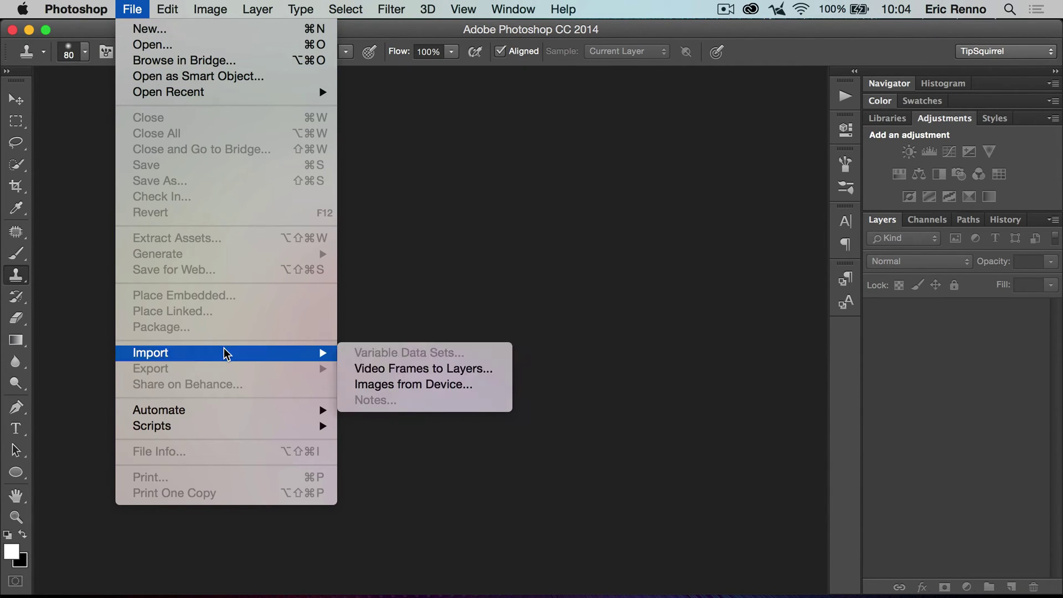
{"action": "left_click", "coordinate": [486, 373]}
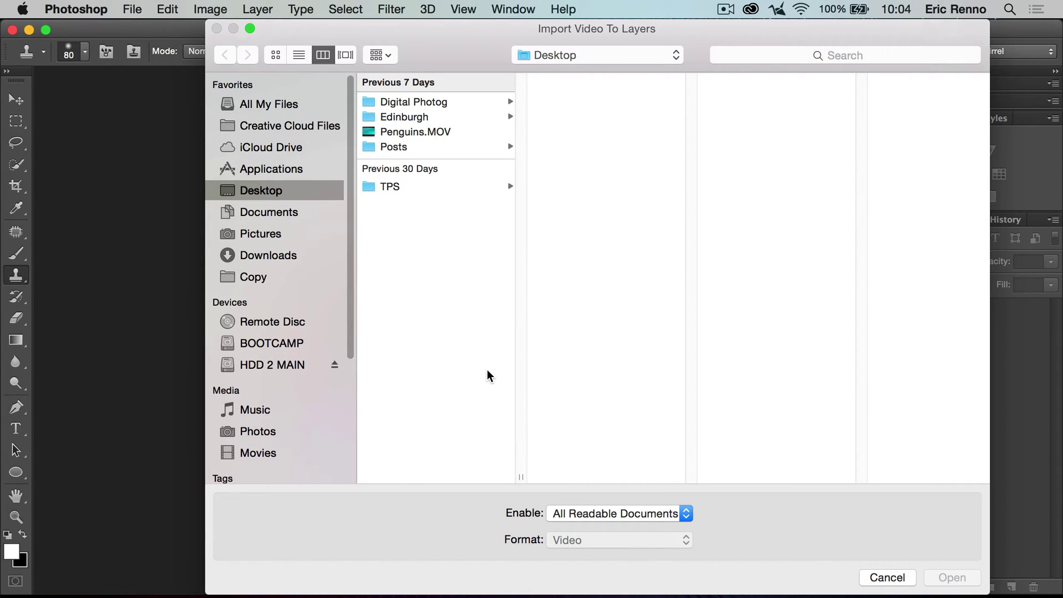
{"action": "left_click", "coordinate": [413, 133]}
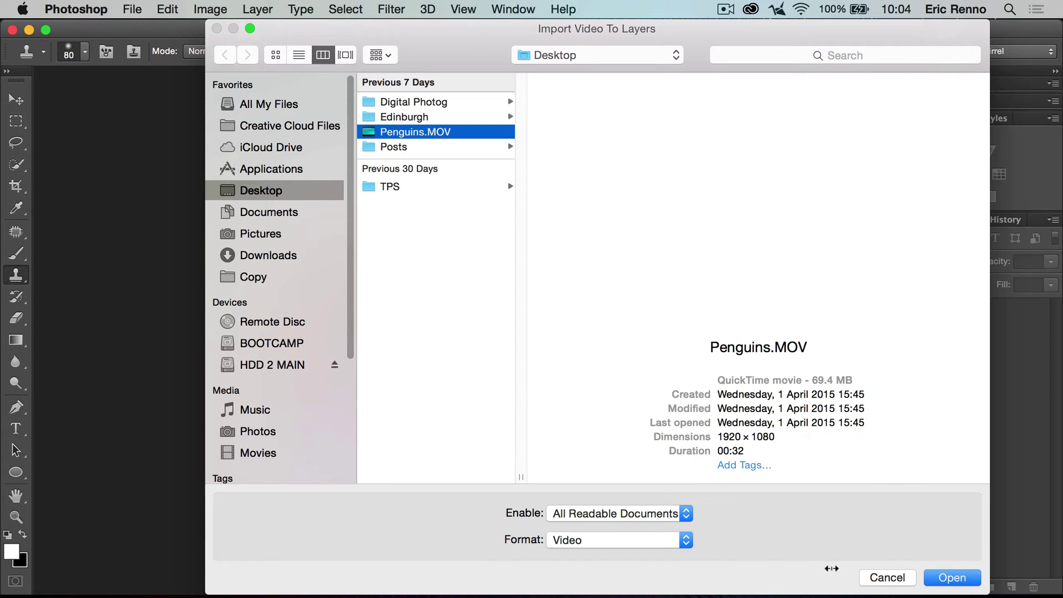
{"action": "left_click", "coordinate": [953, 578]}
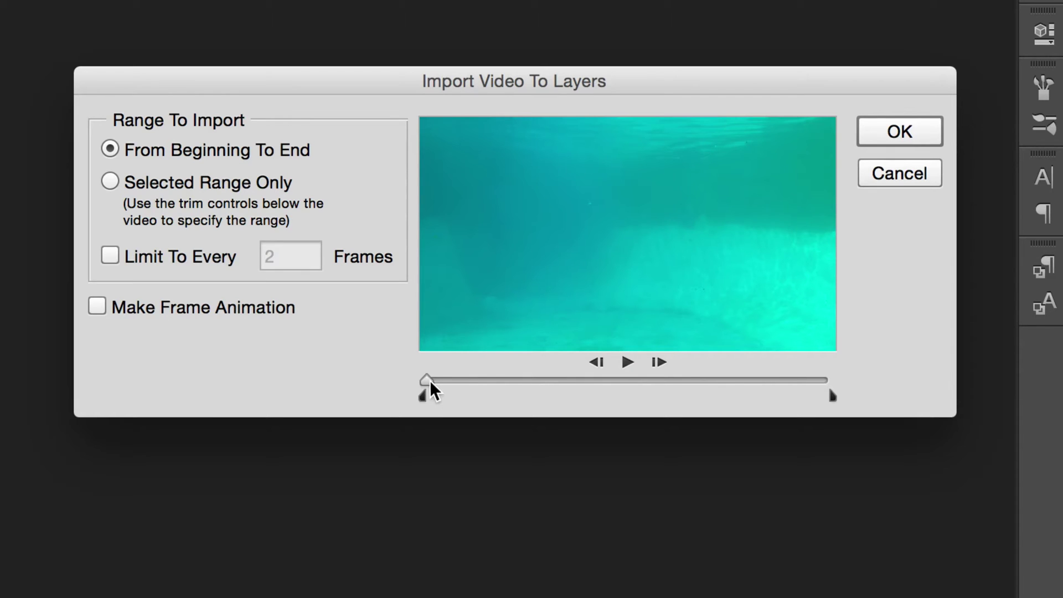
Step: Trim the import range to a middle section of the clip and limit it to every 2 frames
{"action": "left_click_drag", "start_coordinate": [427, 381], "coordinate": [561, 392]}
{"action": "left_click_drag", "start_coordinate": [423, 396], "coordinate": [556, 411]}
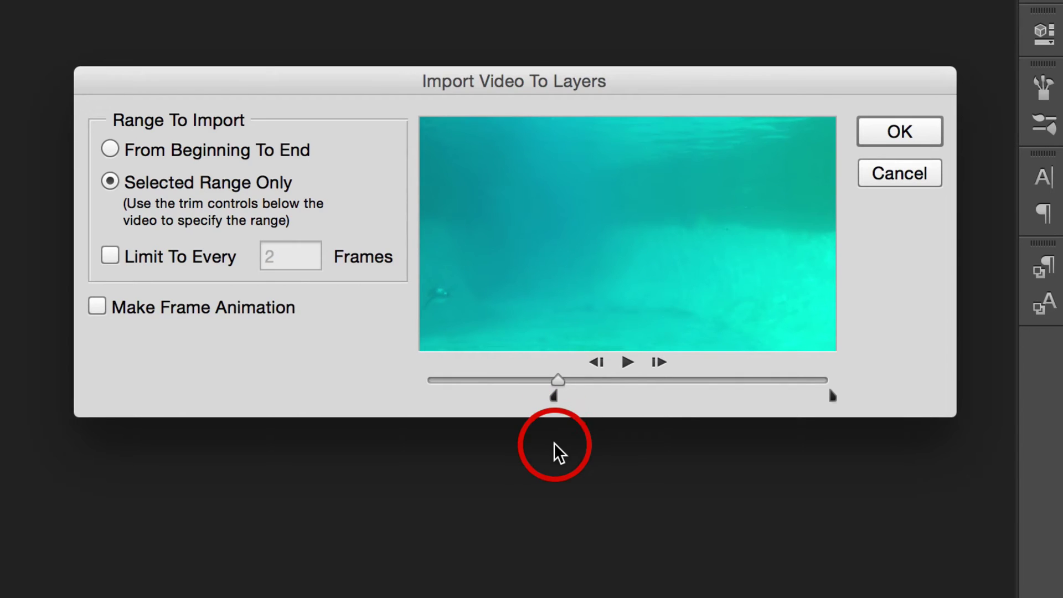
{"action": "left_click_drag", "start_coordinate": [831, 397], "coordinate": [741, 397]}
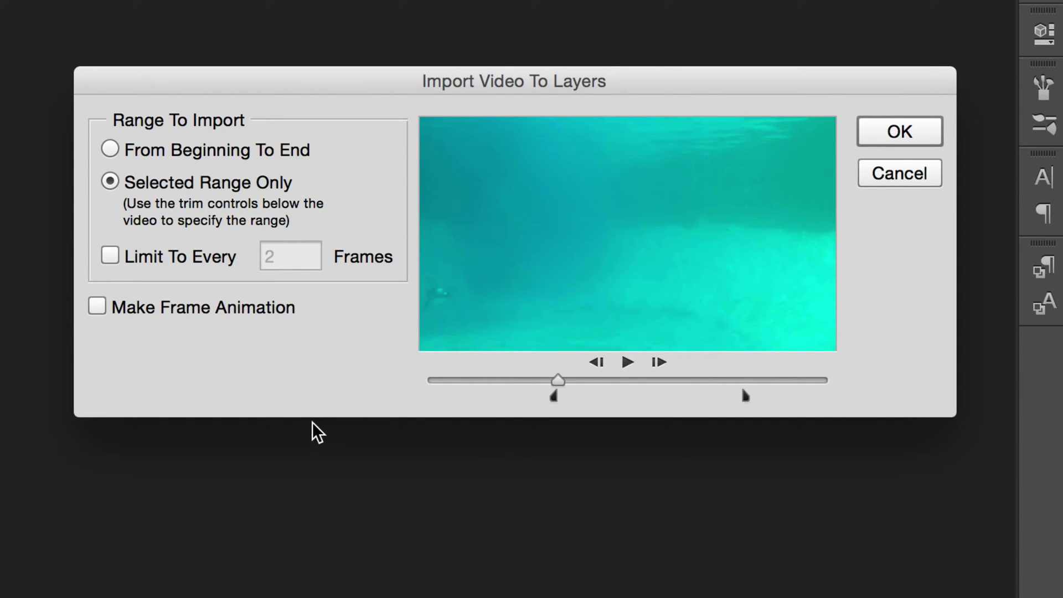
{"action": "left_click", "coordinate": [111, 255]}
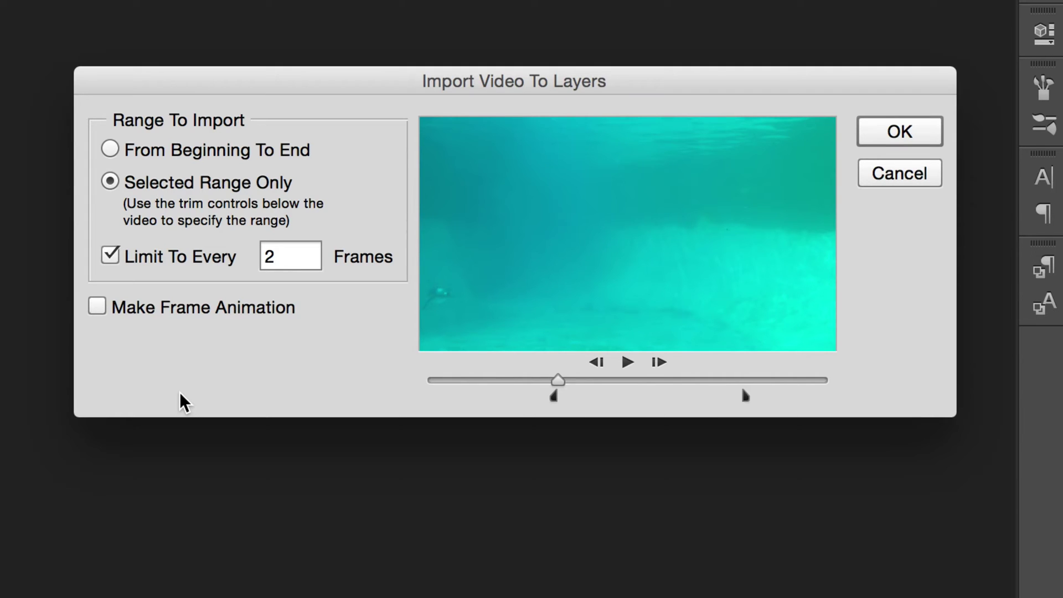
Step: Change the frame interval from 2 to 10 and import the clip as stacked layers
{"action": "left_click", "coordinate": [280, 256]}
{"action": "left_click_drag", "start_coordinate": [281, 256], "coordinate": [248, 251]}
{"action": "type", "text": "10"}
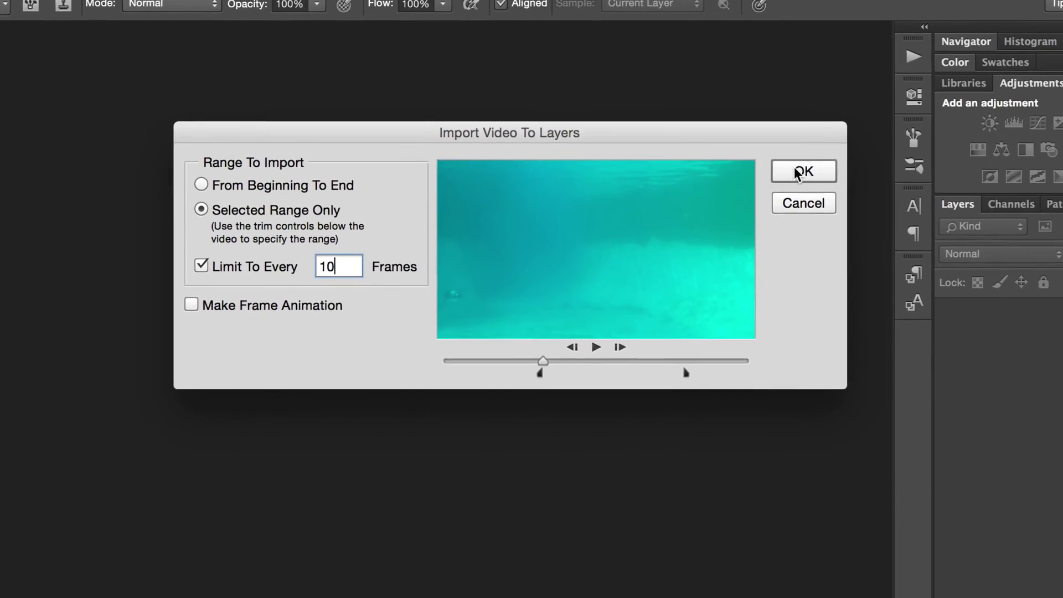
{"action": "left_click", "coordinate": [830, 158]}
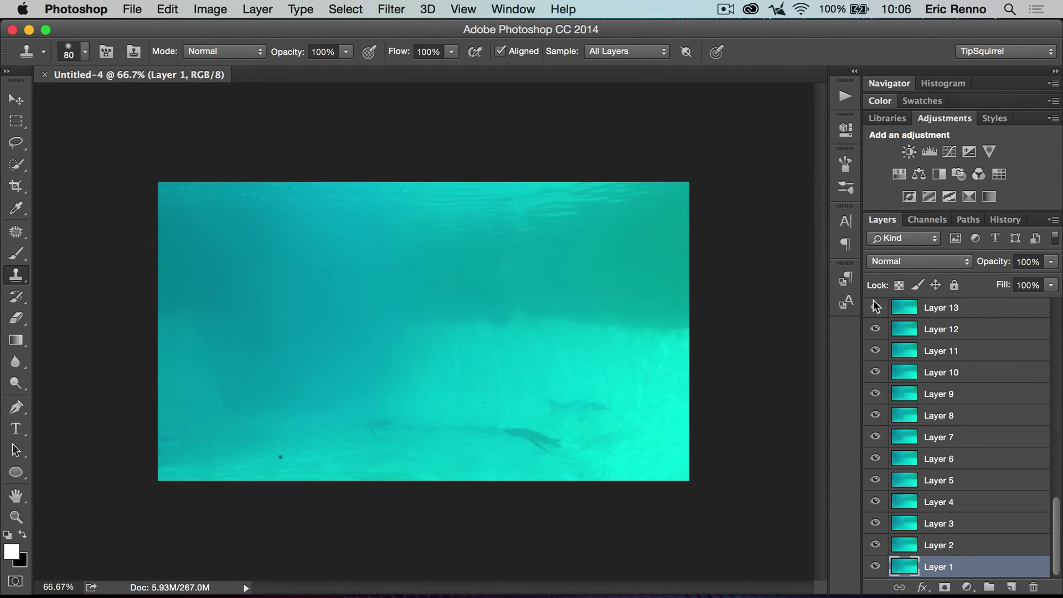
Step: Collapse the Adjustments panel, select Layer 45, and hide every frame layer from Layer 45 downward
{"action": "scroll", "coordinate": [941, 335], "scroll_direction": "up", "scroll_amount": 5}
{"action": "scroll", "coordinate": [941, 334], "scroll_direction": "up", "scroll_amount": 12}
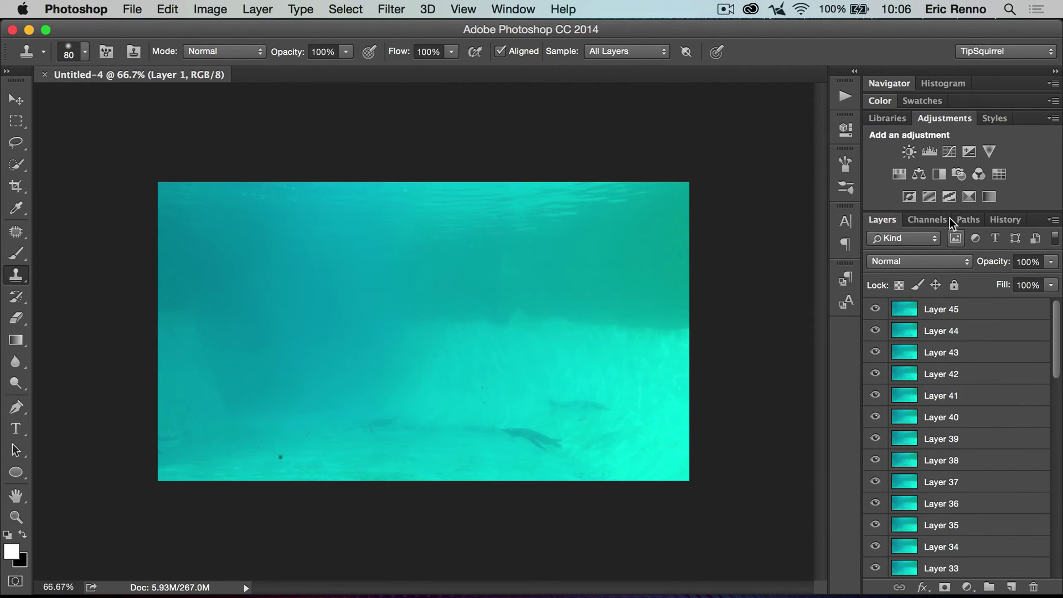
{"action": "left_click", "coordinate": [936, 118]}
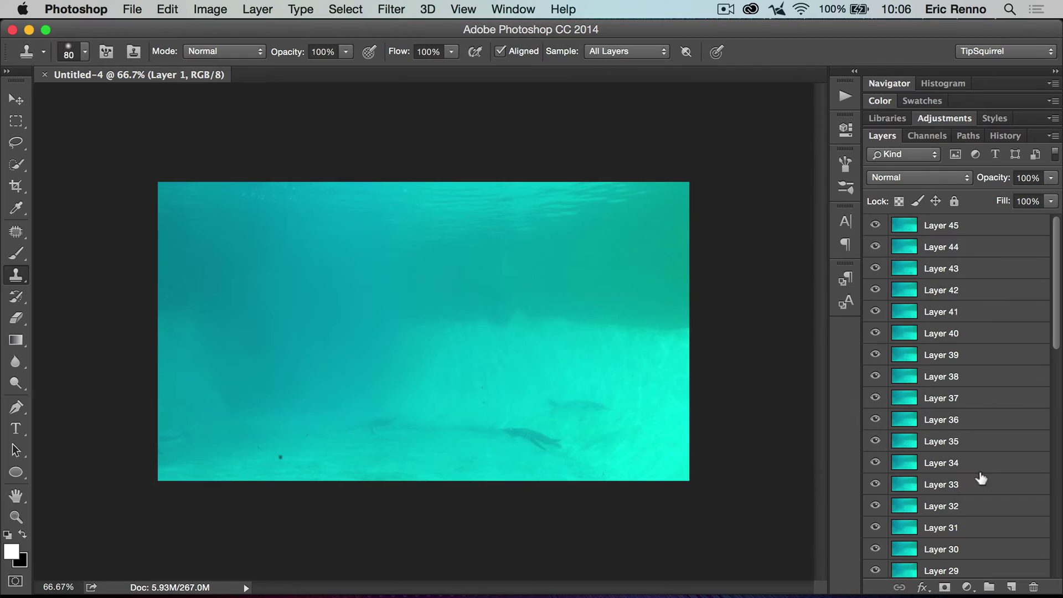
{"action": "left_click", "coordinate": [985, 224]}
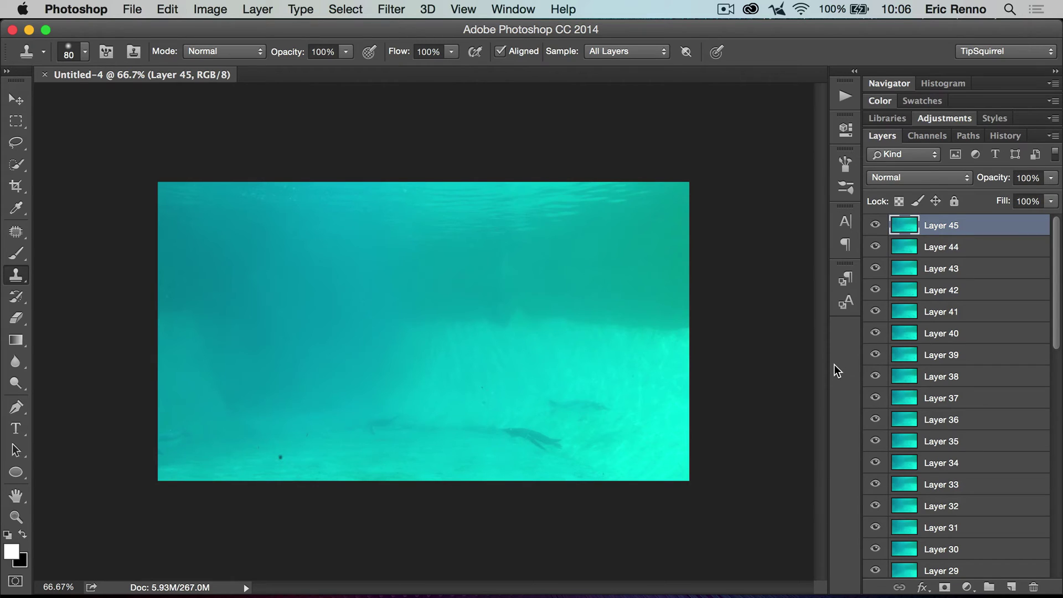
{"action": "left_click", "coordinate": [874, 225]}
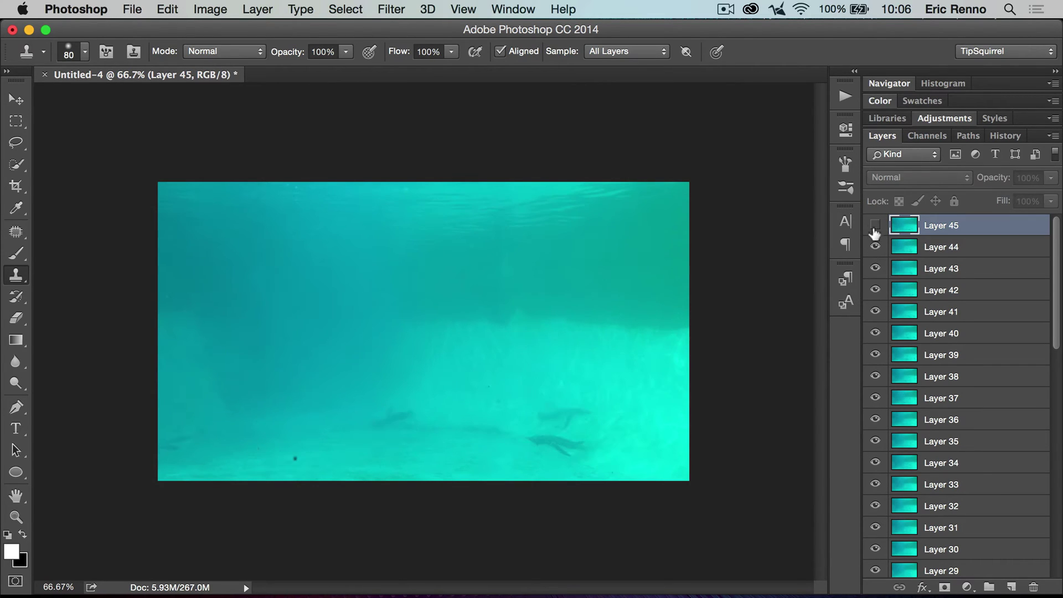
{"action": "left_click", "coordinate": [874, 247]}
{"action": "left_click", "coordinate": [874, 268]}
{"action": "left_click", "coordinate": [874, 290]}
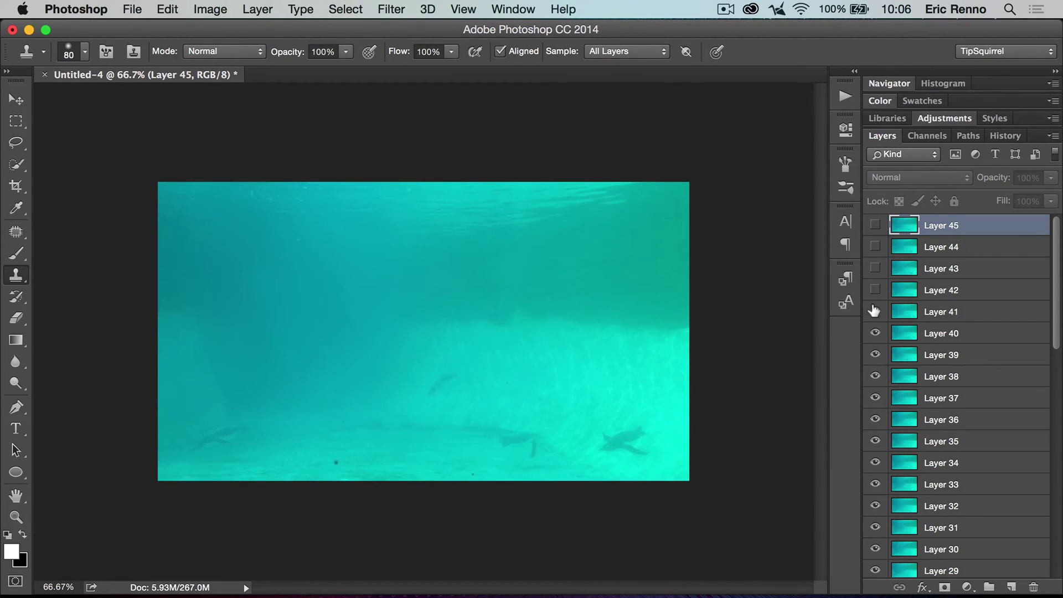
{"action": "left_click_drag", "start_coordinate": [874, 310], "coordinate": [893, 583]}
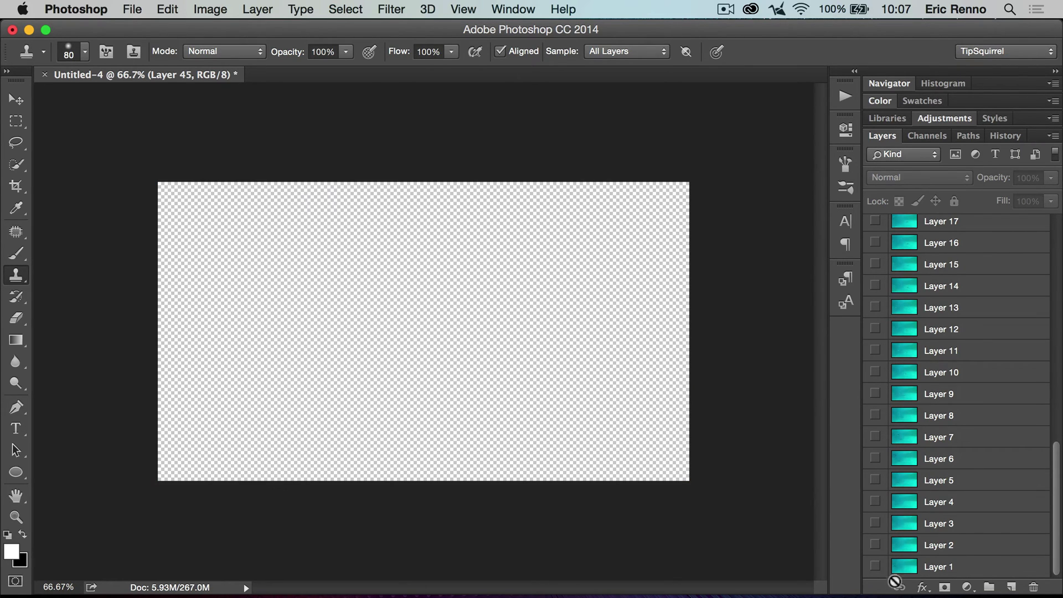
Step: Show Layer 1, compare the frames in Layers 2–4, and leave Layer 5 visible
{"action": "left_click", "coordinate": [874, 566]}
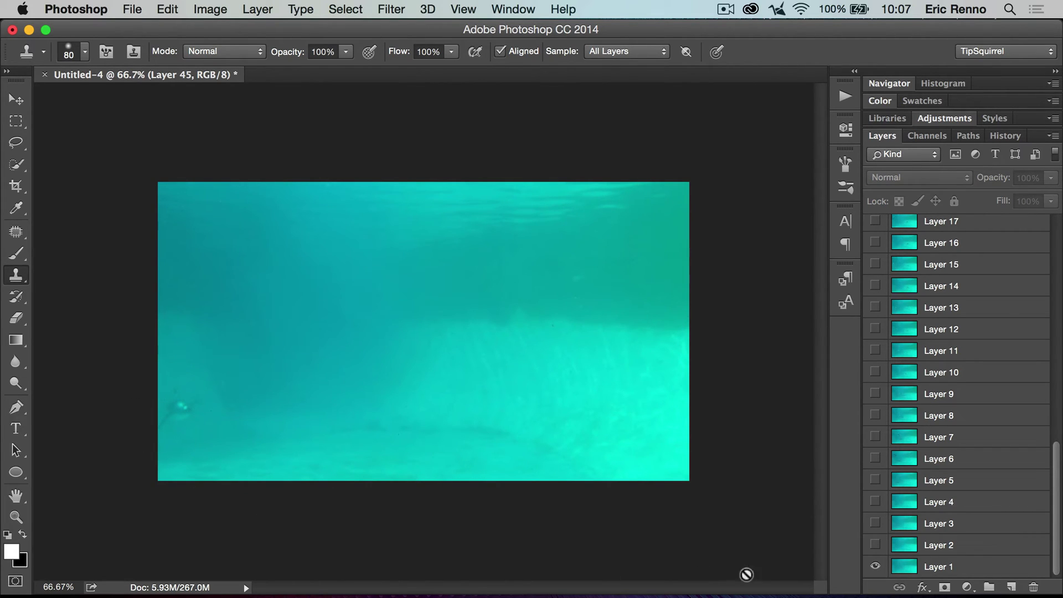
{"action": "left_click", "coordinate": [874, 545]}
{"action": "left_click", "coordinate": [874, 523]}
{"action": "left_click", "coordinate": [874, 523]}
{"action": "left_click", "coordinate": [874, 501]}
{"action": "left_click", "coordinate": [874, 501]}
{"action": "left_click", "coordinate": [874, 502]}
{"action": "left_click", "coordinate": [874, 502]}
{"action": "left_click", "coordinate": [873, 480]}
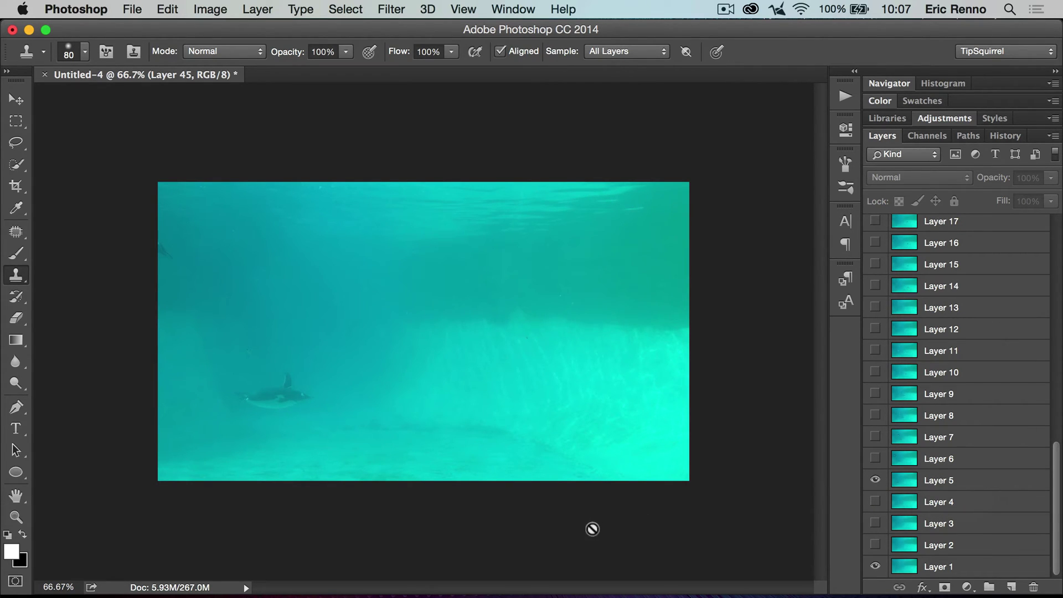
{"action": "left_click_drag", "start_coordinate": [1055, 506], "coordinate": [1055, 245]}
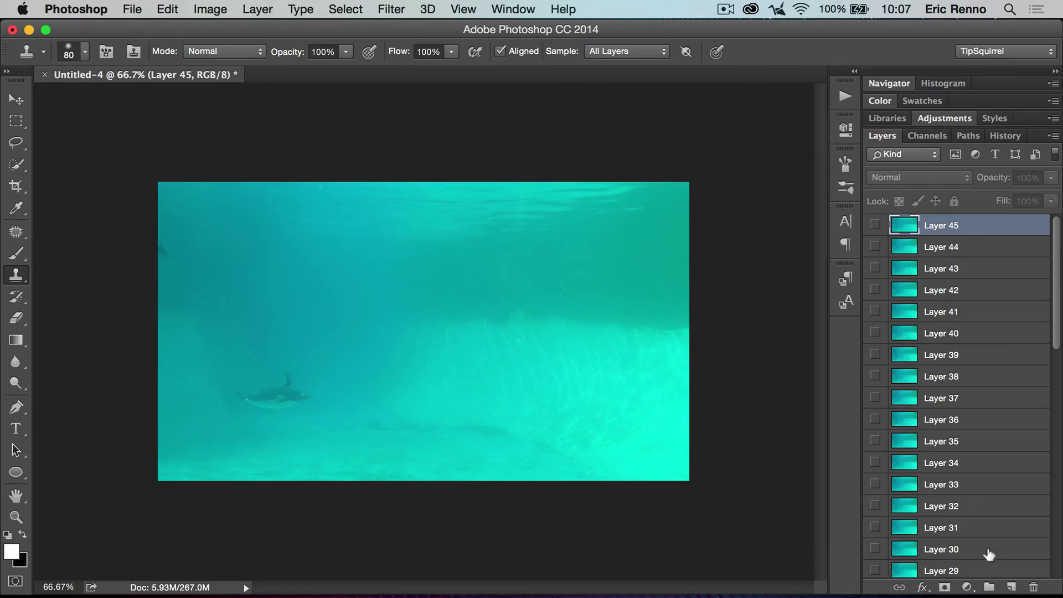
Step: Add Layer 46 on top and clone-stamp the lower-left penguin onto it
{"action": "left_click", "coordinate": [1010, 586]}
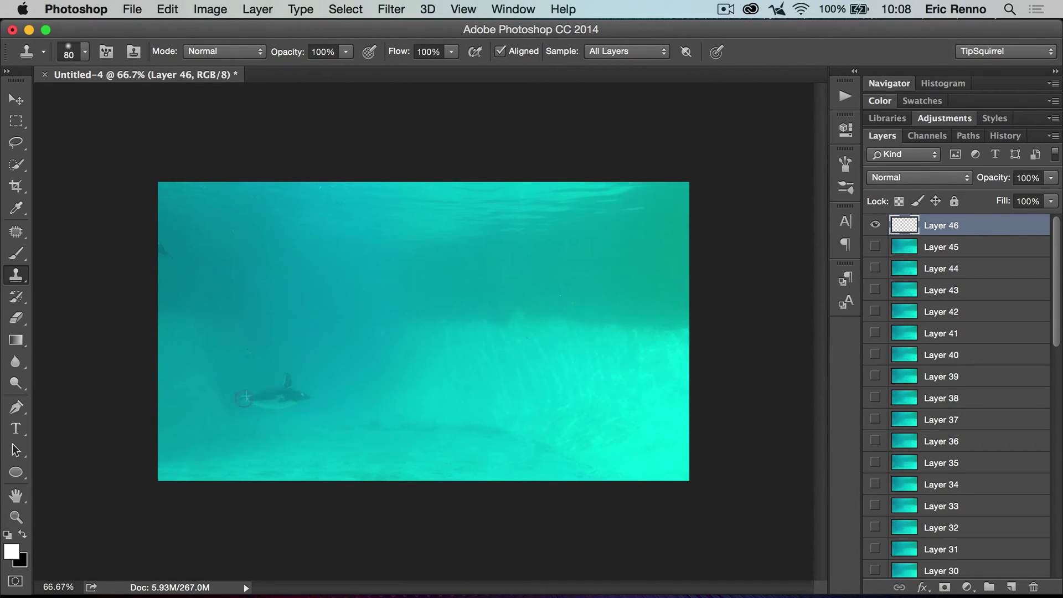
{"action": "scroll", "coordinate": [972, 423], "scroll_direction": "down", "scroll_amount": 5}
{"action": "scroll", "coordinate": [971, 425], "scroll_direction": "down", "scroll_amount": 8}
Step: Hide Layer 5, compare Layers 6 and 7, then show Layer 6 and add a new layer for its penguin
{"action": "left_click", "coordinate": [874, 479]}
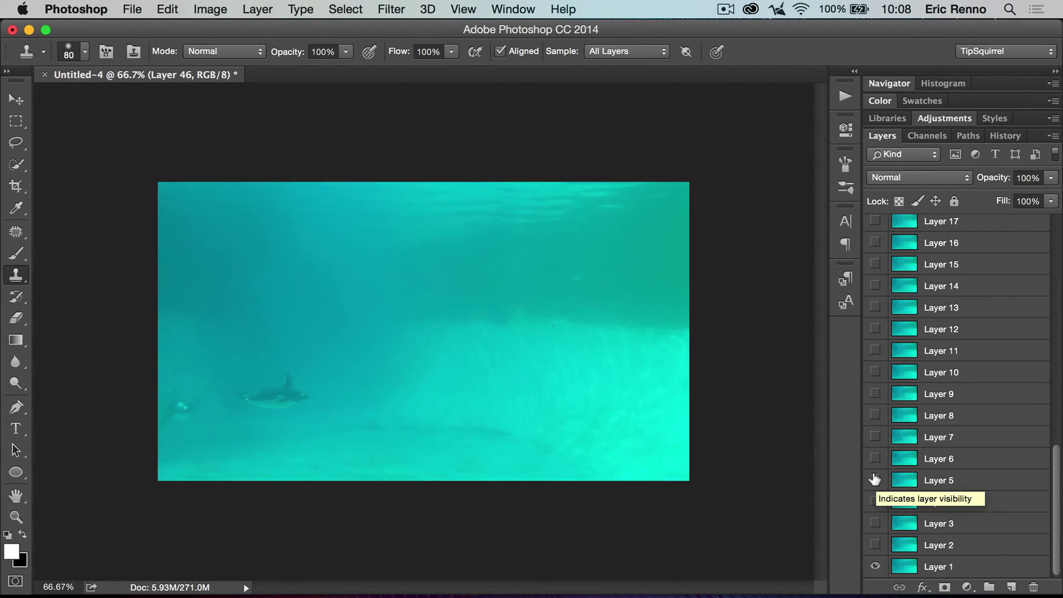
{"action": "left_click", "coordinate": [874, 458]}
{"action": "left_click", "coordinate": [875, 457]}
{"action": "left_click", "coordinate": [873, 437]}
{"action": "left_click", "coordinate": [873, 439]}
{"action": "left_click", "coordinate": [875, 457]}
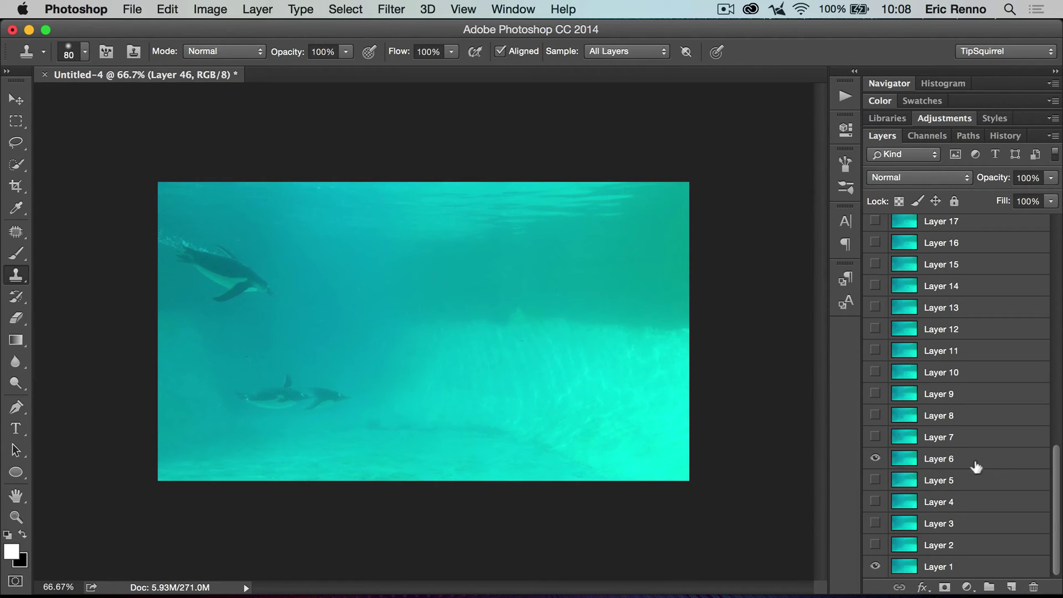
{"action": "left_click", "coordinate": [1006, 585]}
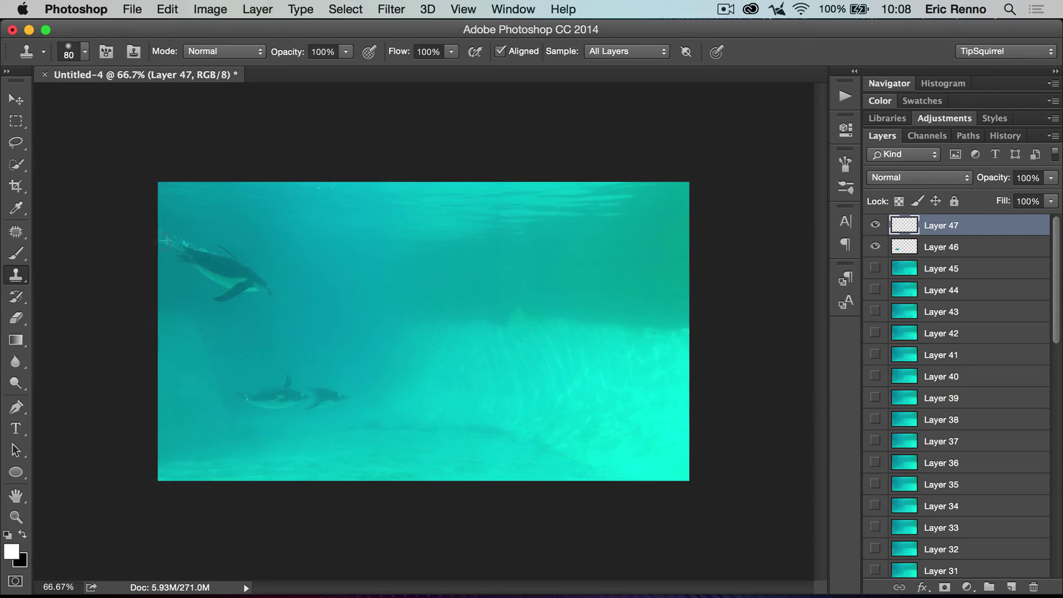
{"action": "scroll", "coordinate": [977, 467], "scroll_direction": "down", "scroll_amount": 10}
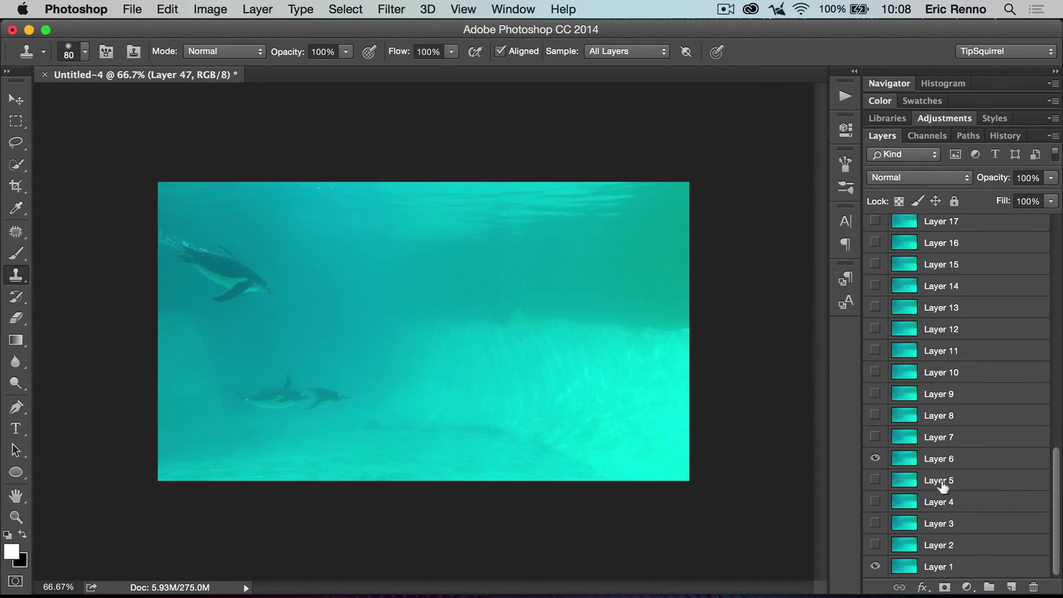
Step: Hide Layer 6, compare Layers 8 and 9, then add another layer above Layer 47
{"action": "left_click", "coordinate": [873, 457]}
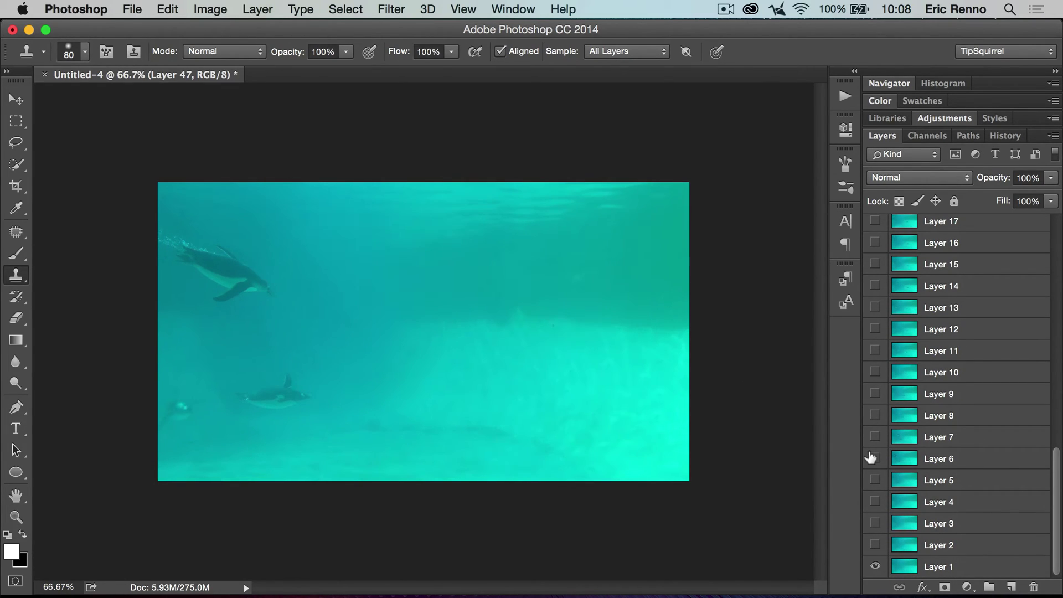
{"action": "left_click", "coordinate": [874, 415]}
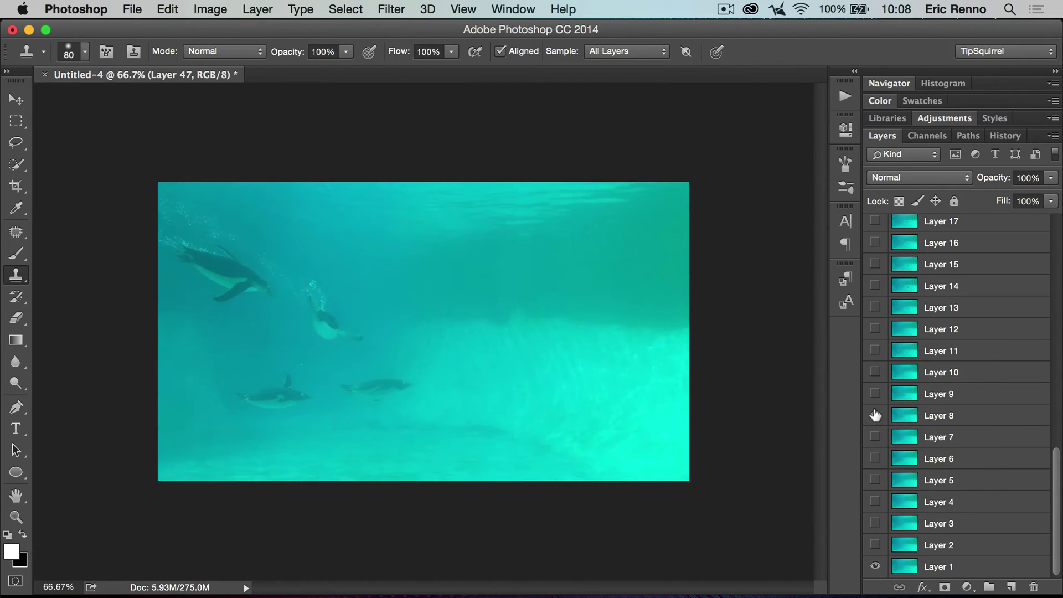
{"action": "left_click", "coordinate": [875, 393]}
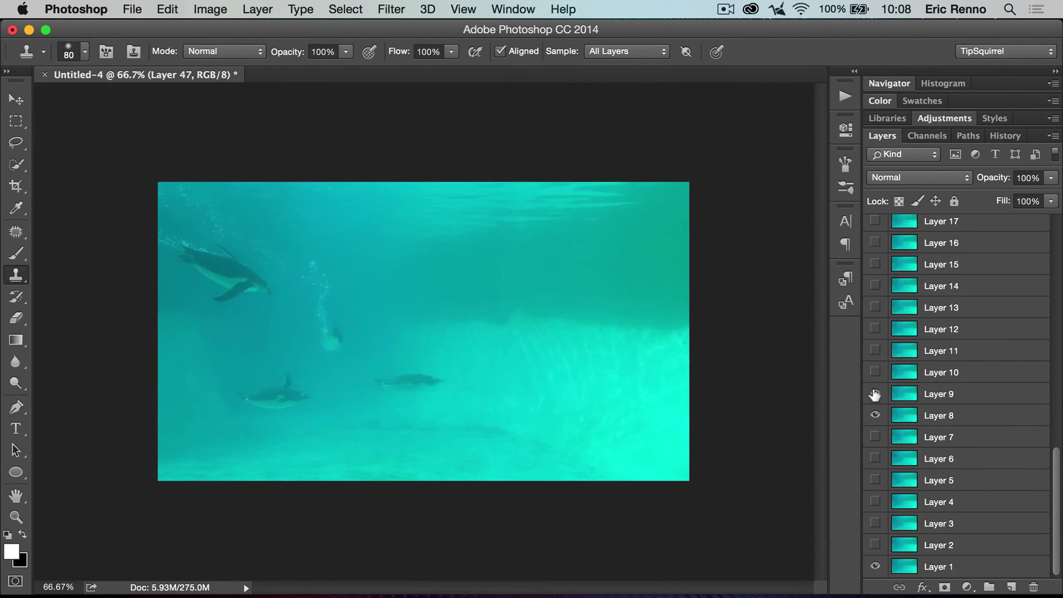
{"action": "left_click", "coordinate": [874, 415]}
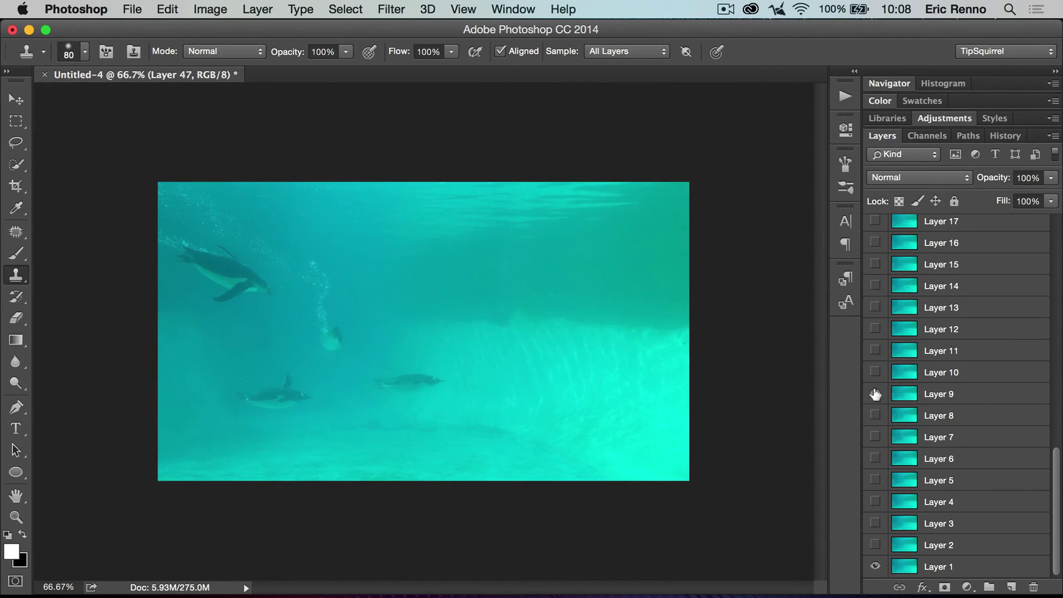
{"action": "left_click", "coordinate": [948, 393]}
{"action": "scroll", "coordinate": [963, 359], "scroll_direction": "up", "scroll_amount": 10}
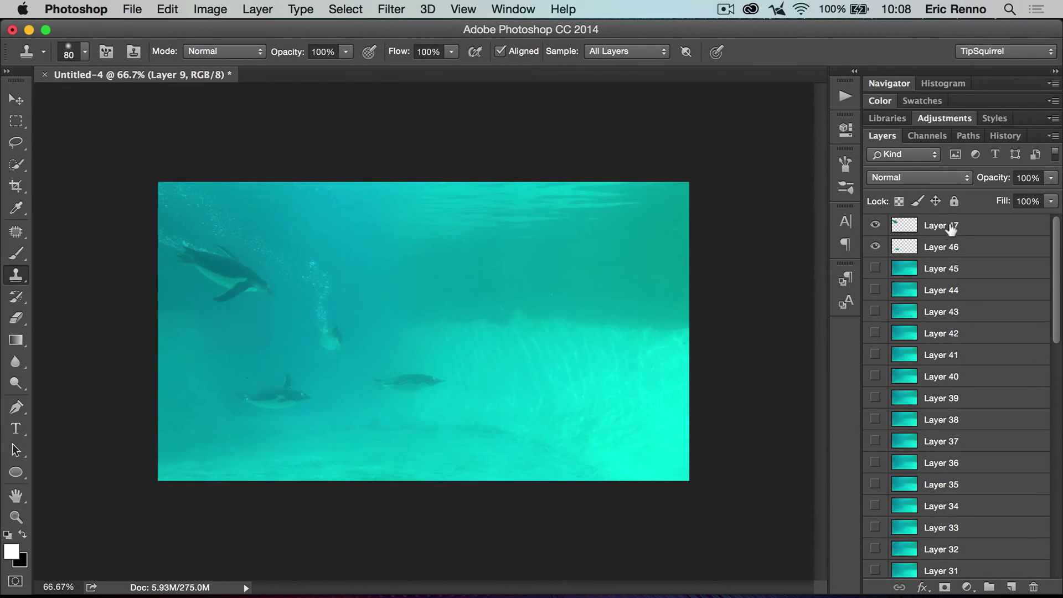
{"action": "left_click", "coordinate": [948, 231]}
{"action": "left_click", "coordinate": [1008, 585]}
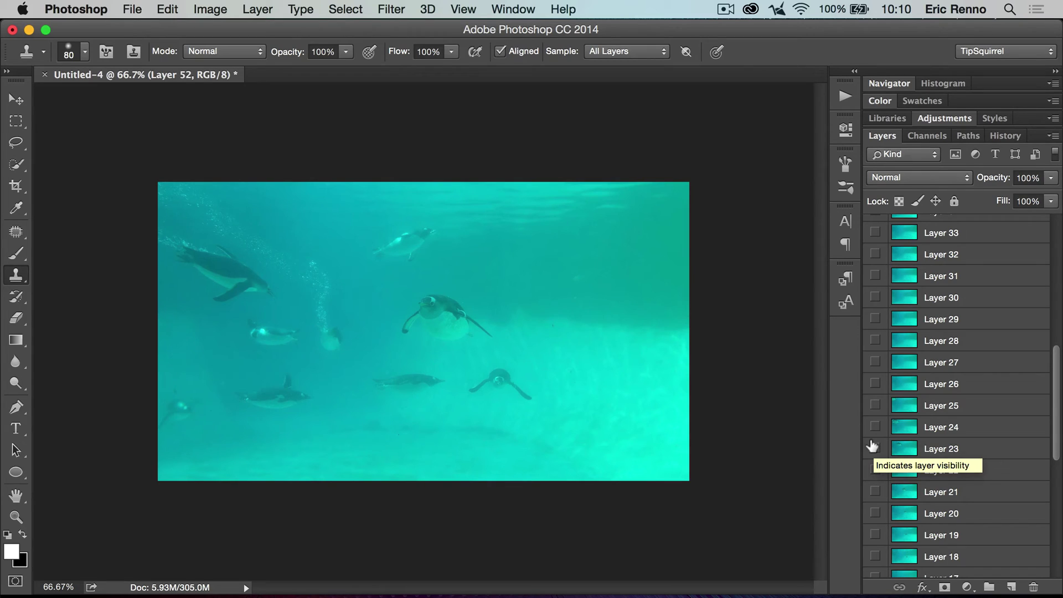
Step: Select Layer 23 and turn on its visibility to show its large penguin
{"action": "left_click", "coordinate": [980, 443]}
{"action": "scroll", "coordinate": [982, 441], "scroll_direction": "down", "scroll_amount": 10}
{"action": "scroll", "coordinate": [983, 443], "scroll_direction": "up", "scroll_amount": 8}
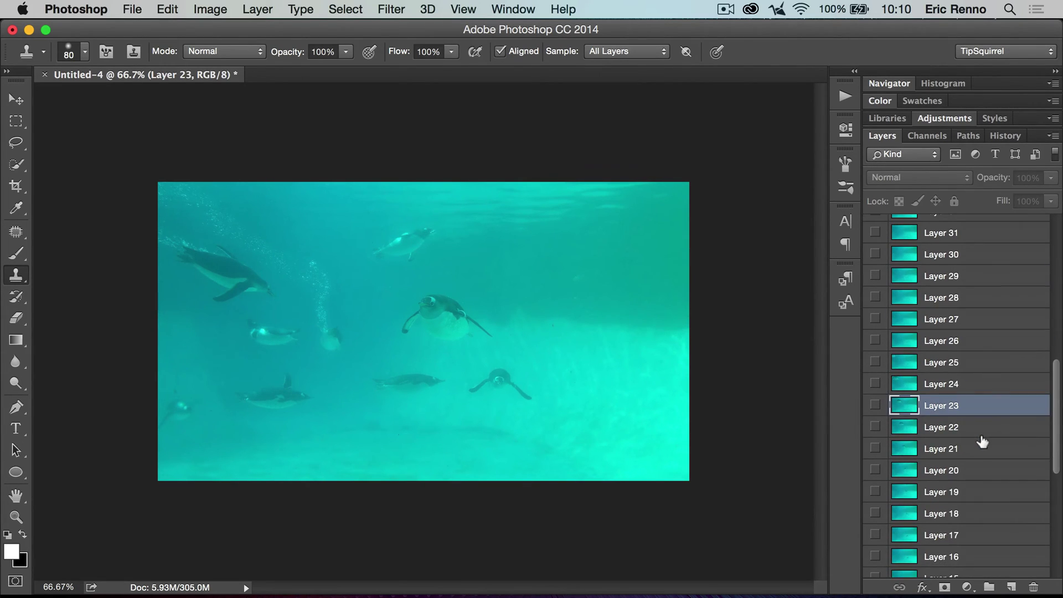
{"action": "left_click", "coordinate": [874, 405]}
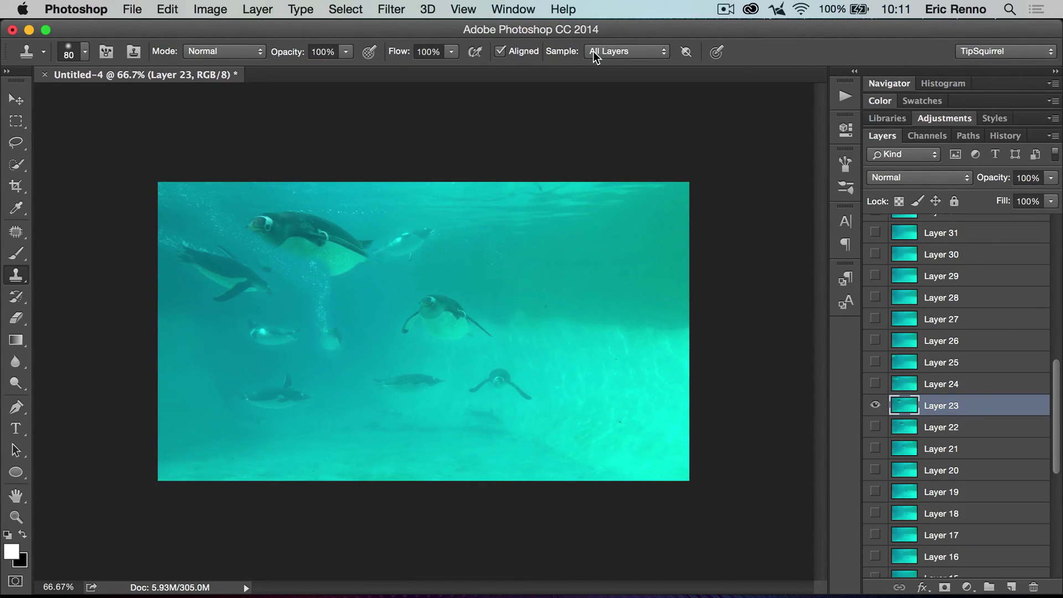
{"action": "scroll", "coordinate": [918, 391], "scroll_direction": "up", "scroll_amount": 10}
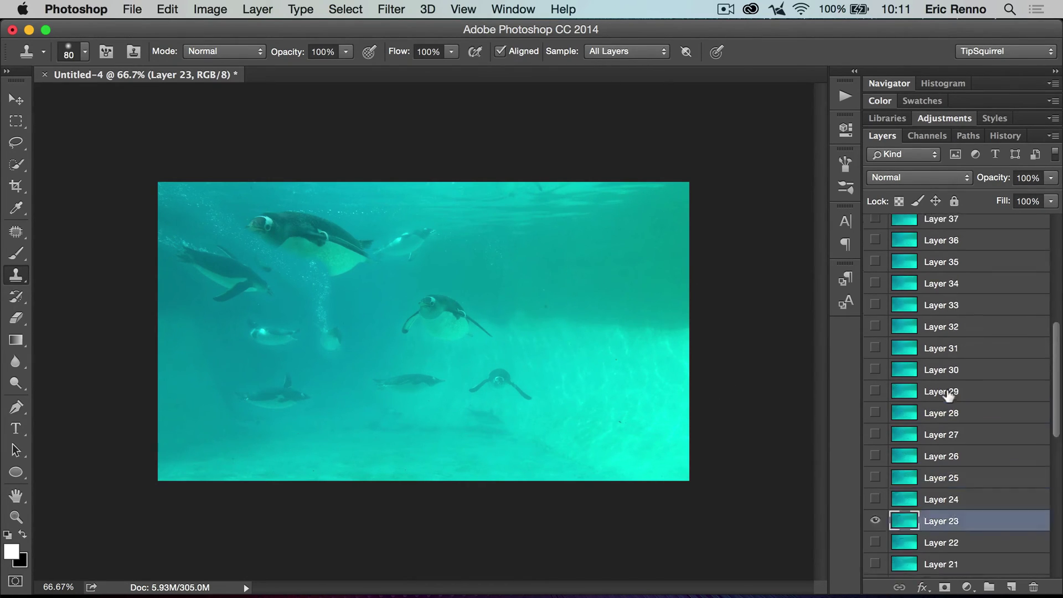
Step: Add Layer 53, hide Layers 46–52 while cloning the large penguin onto it, then show them again
{"action": "left_click", "coordinate": [998, 226]}
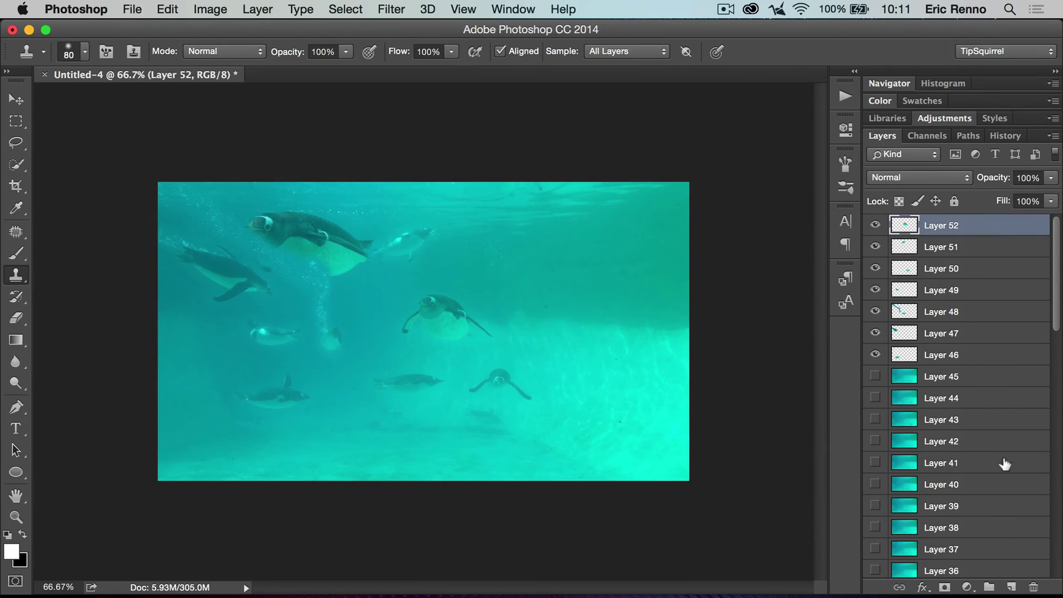
{"action": "left_click", "coordinate": [1008, 586]}
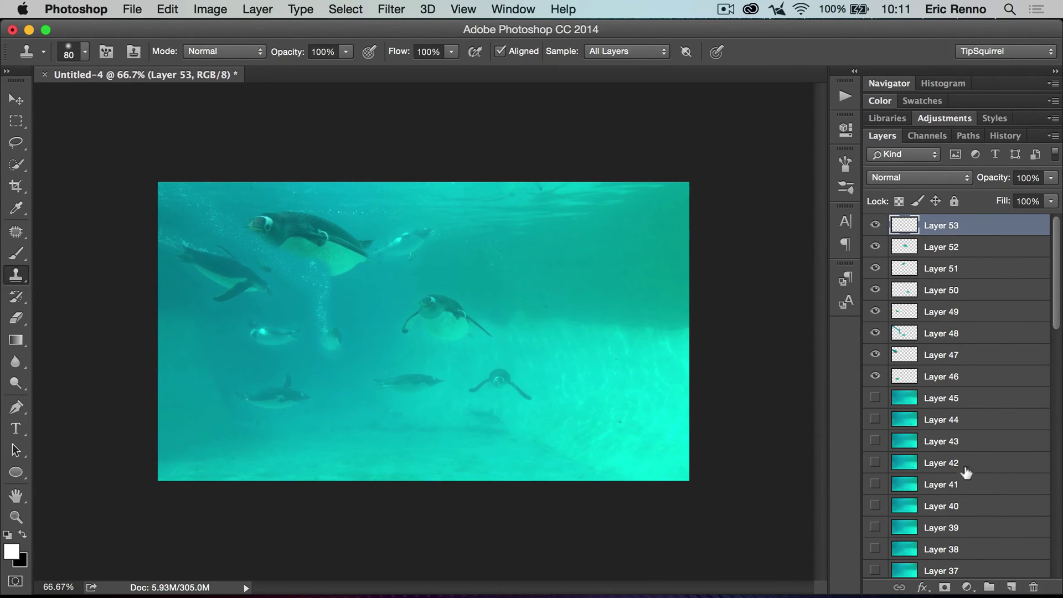
{"action": "left_click_drag", "start_coordinate": [874, 246], "coordinate": [872, 372]}
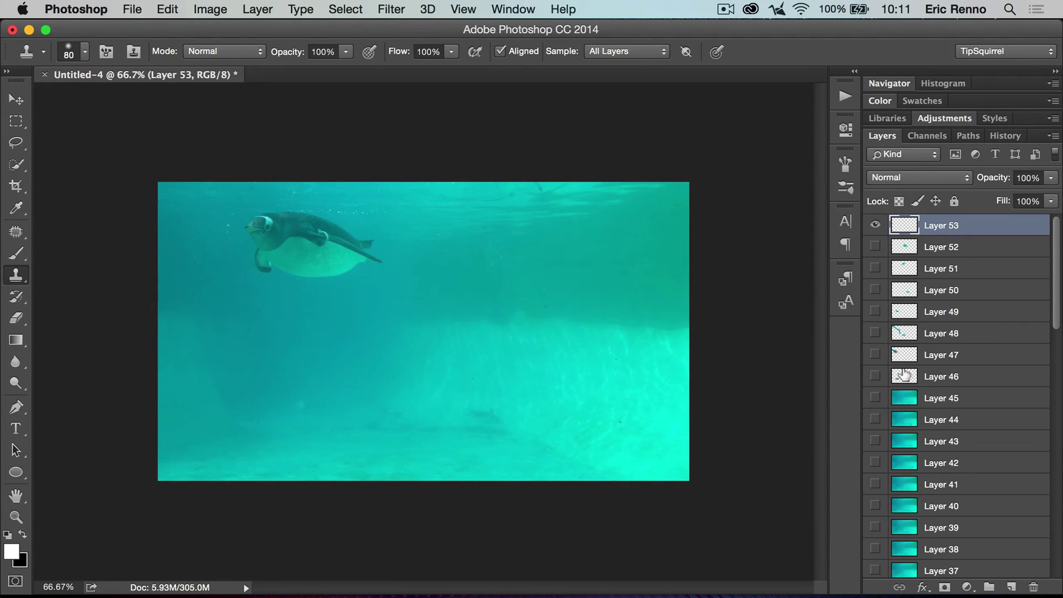
{"action": "left_click", "coordinate": [875, 332]}
{"action": "left_click", "coordinate": [876, 332]}
{"action": "left_click", "coordinate": [330, 239]}
{"action": "left_click_drag", "start_coordinate": [872, 246], "coordinate": [872, 372]}
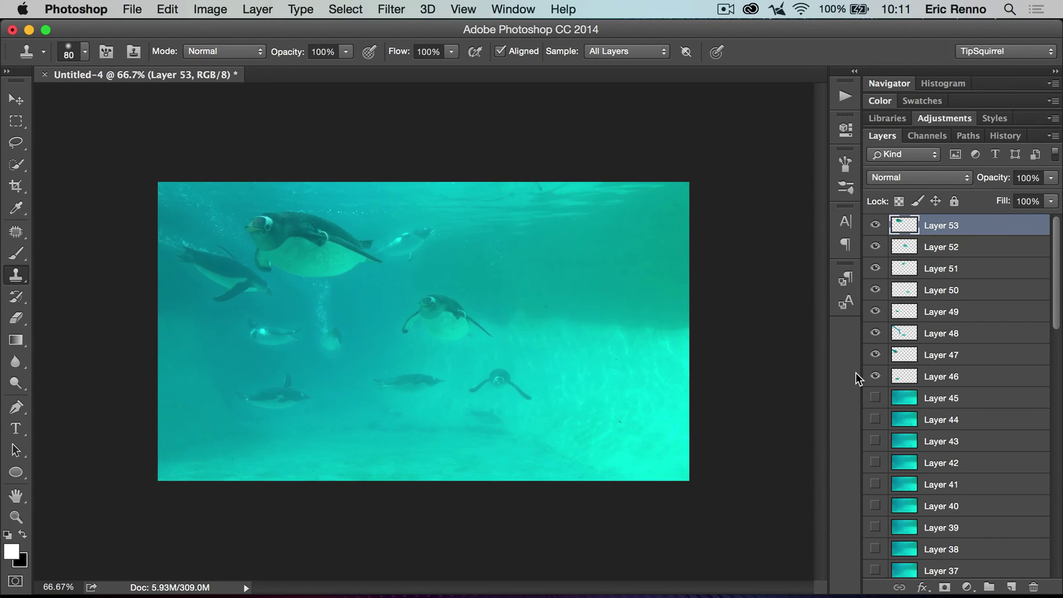
{"action": "scroll", "coordinate": [951, 455], "scroll_direction": "down", "scroll_amount": 10}
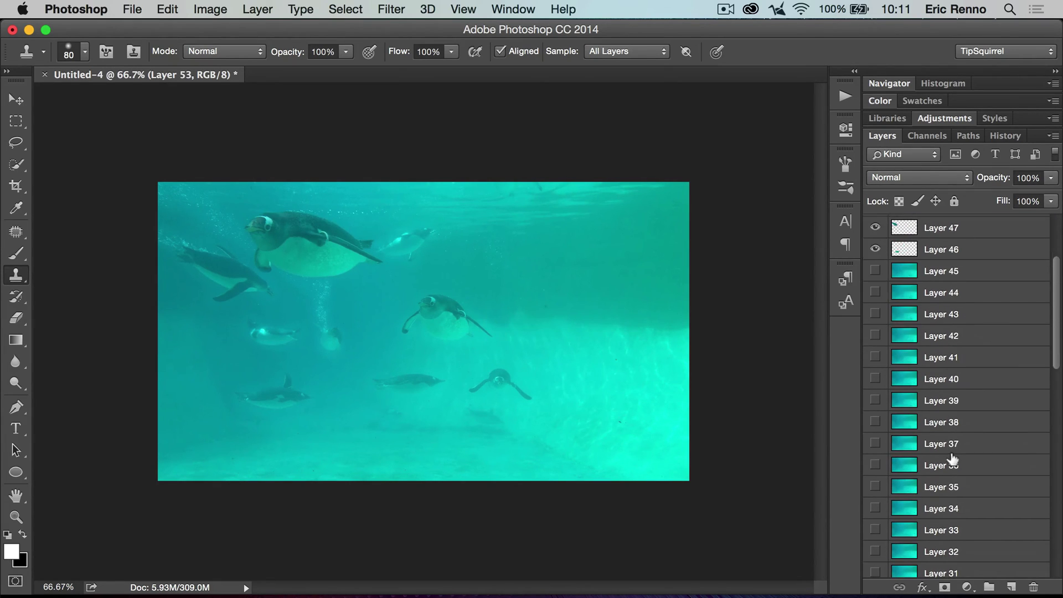
Step: Clone a penguin into the bottom right on Layer 54, then hide and select Layer 45
{"action": "left_click", "coordinate": [875, 429]}
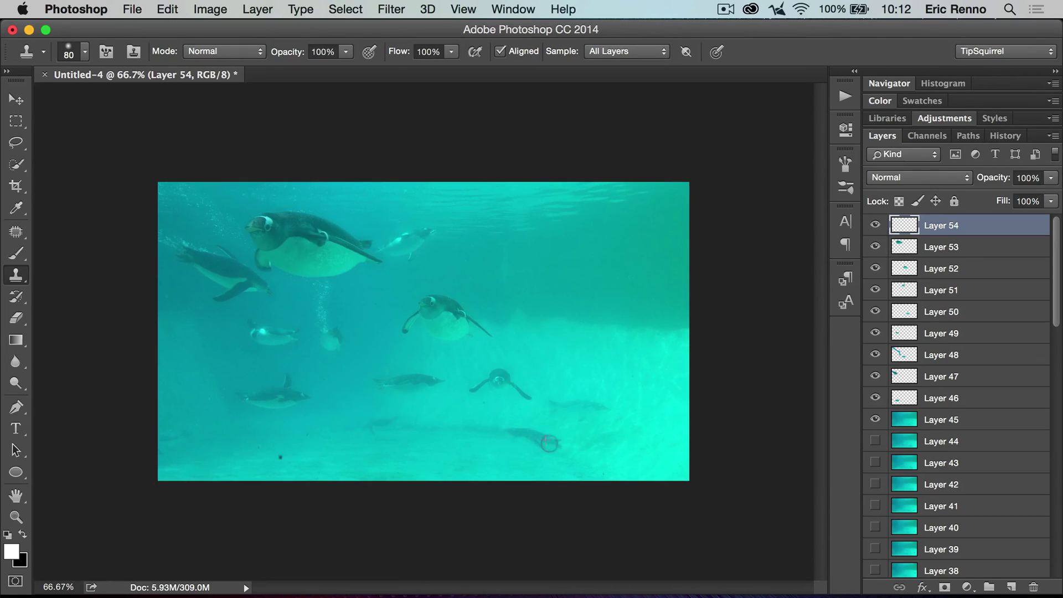
{"action": "mouse_move", "coordinate": [498, 436]}
{"action": "left_mouse_down"}
{"action": "mouse_move", "coordinate": [552, 448]}
{"action": "mouse_move", "coordinate": [500, 435]}
{"action": "left_mouse_up"}
{"action": "key", "text": "alt"}
{"action": "left_click", "coordinate": [391, 422], "text": "alt"}
{"action": "mouse_move", "coordinate": [360, 430]}
{"action": "left_mouse_down"}
{"action": "mouse_move", "coordinate": [351, 432]}
{"action": "mouse_move", "coordinate": [376, 436]}
{"action": "left_mouse_up"}
{"action": "left_click", "coordinate": [874, 419]}
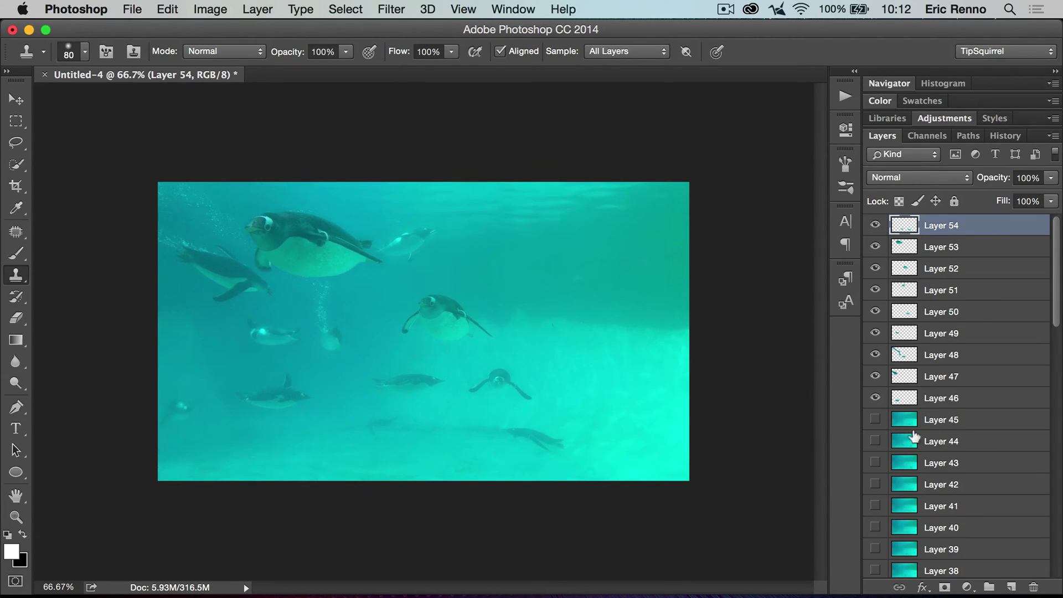
{"action": "left_click", "coordinate": [975, 421]}
{"action": "scroll", "coordinate": [983, 463], "scroll_direction": "down", "scroll_amount": 15}
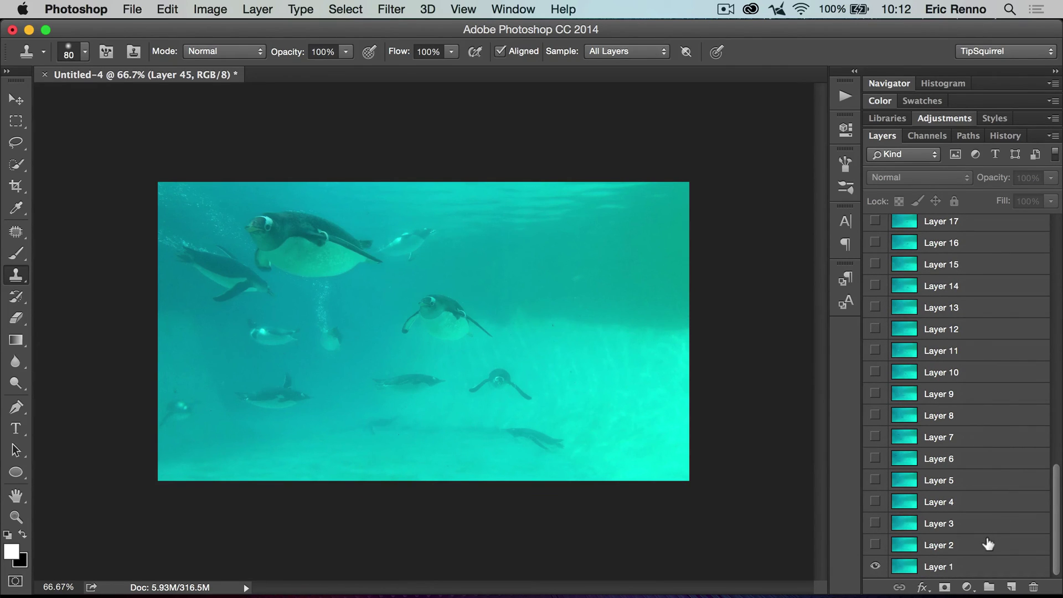
Step: Delete frame Layers 45–2, then convert Layer 1 and penguin Layers 46–54 into one smart object
{"action": "left_click", "coordinate": [988, 544], "text": "shift"}
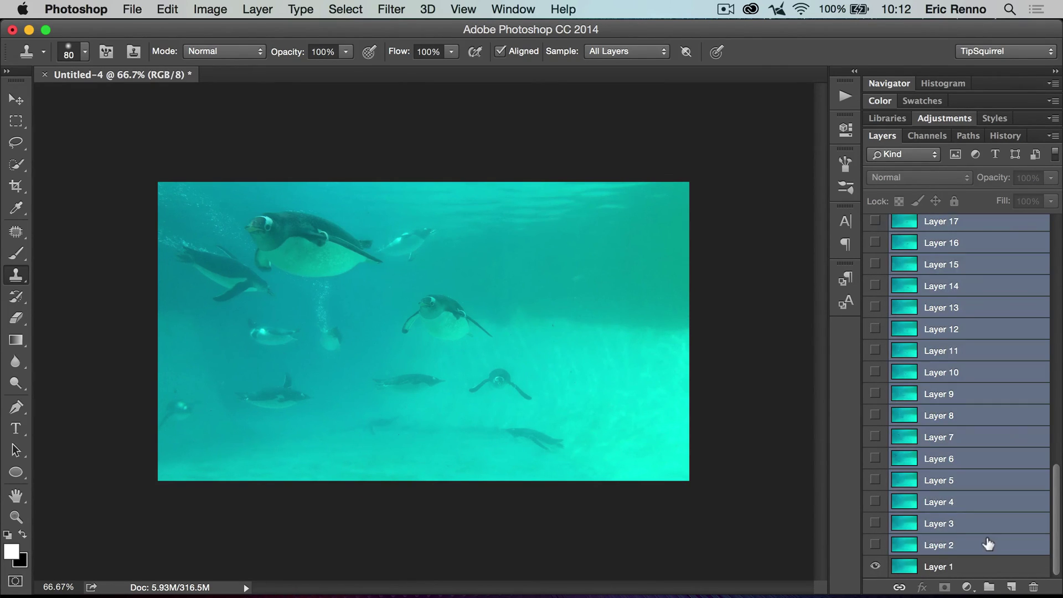
{"action": "left_click_drag", "start_coordinate": [1012, 538], "coordinate": [1033, 586]}
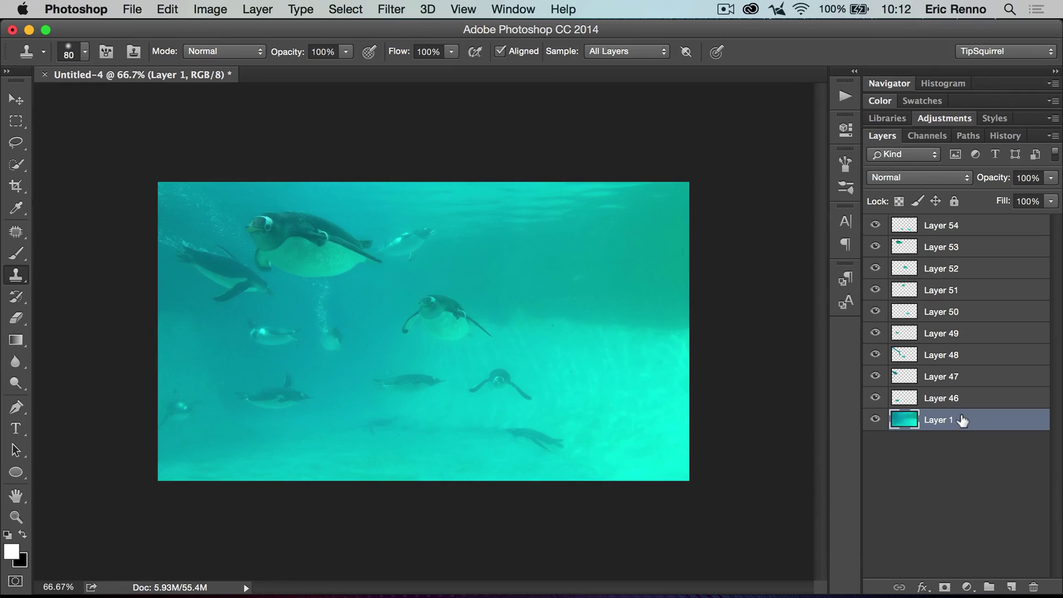
{"action": "left_click", "coordinate": [981, 223], "text": "shift"}
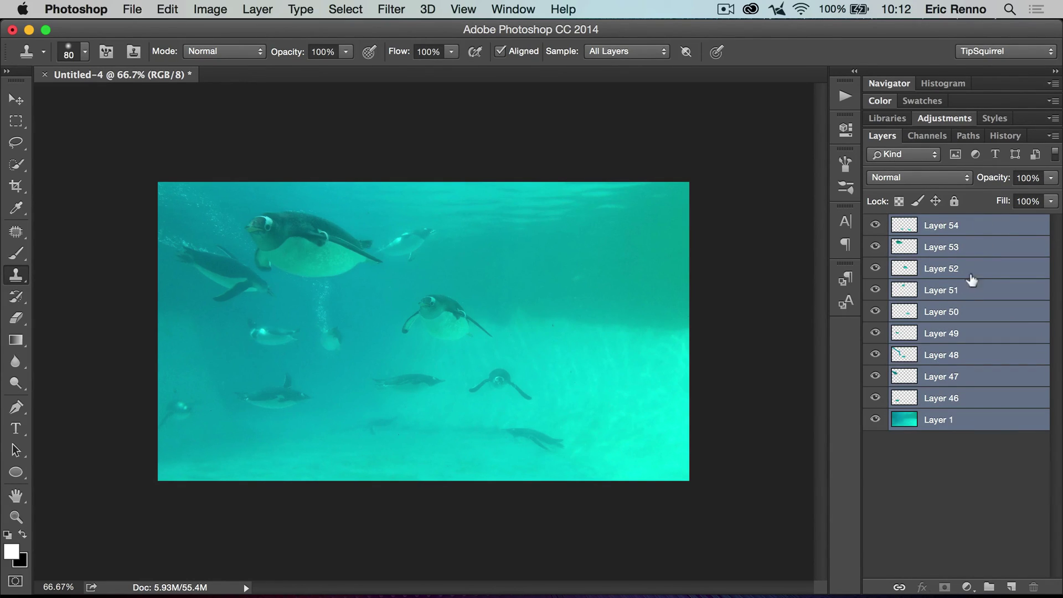
{"action": "right_click", "coordinate": [988, 221]}
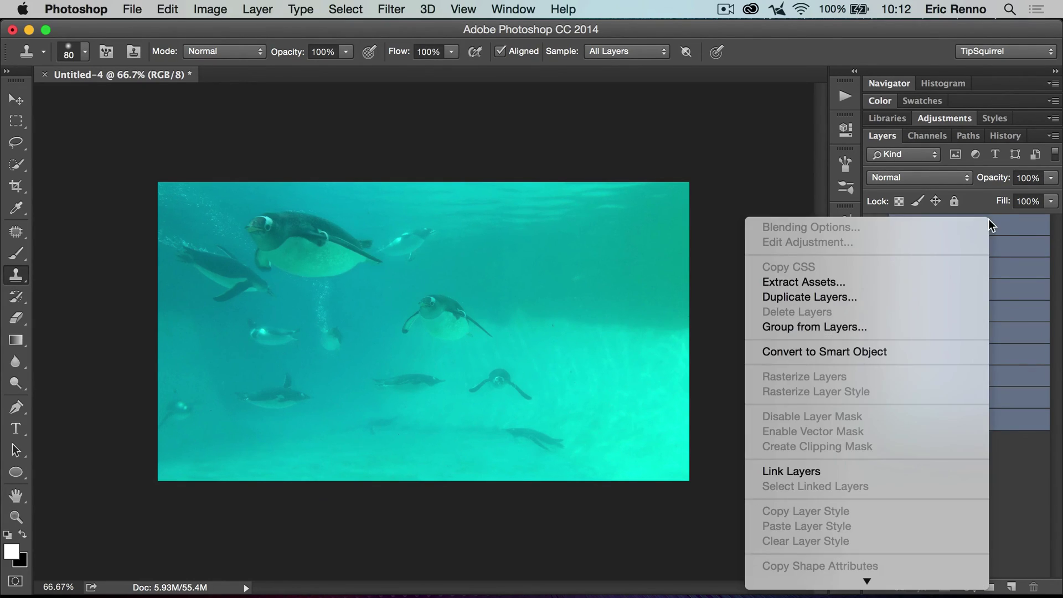
{"action": "left_click", "coordinate": [882, 347]}
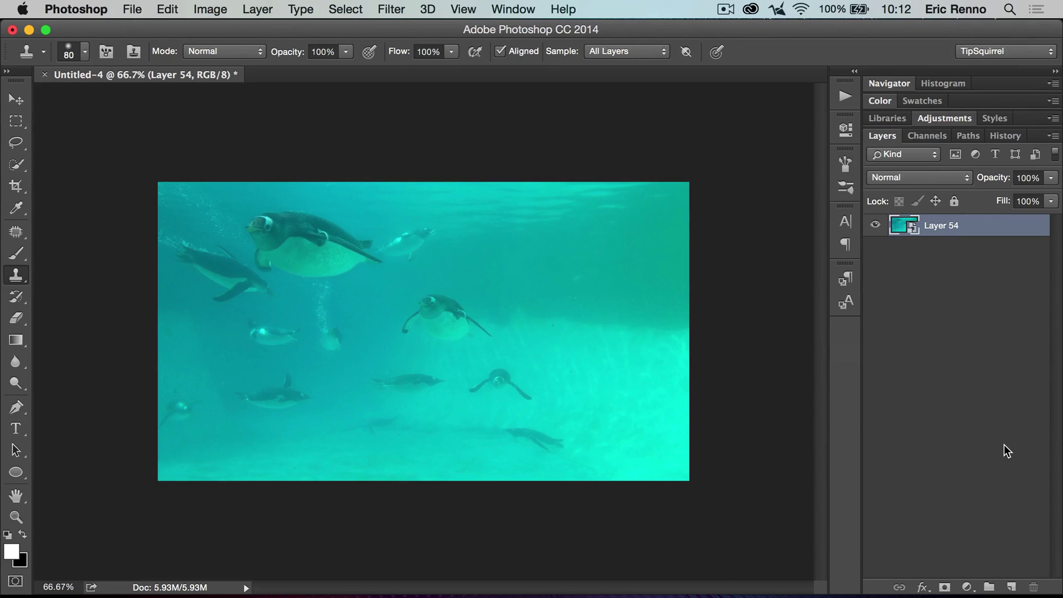
Step: Apply a Camera Raw Filter: Tint +39, Shadows -45, Blacks -24, Clarity +23, Saturation -22
{"action": "left_click", "coordinate": [389, 9]}
{"action": "left_click", "coordinate": [437, 112]}
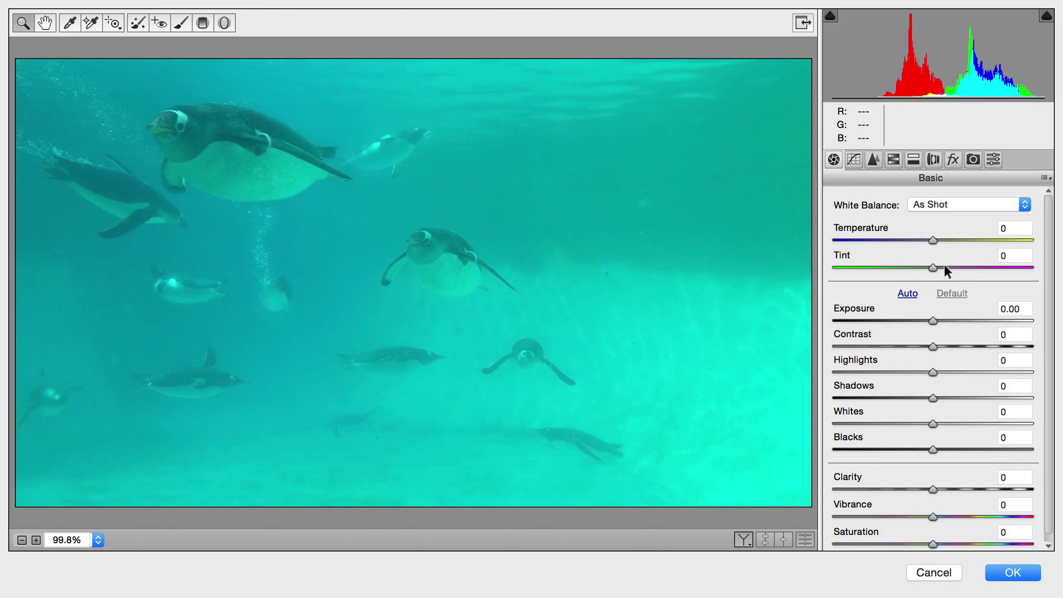
{"action": "left_click_drag", "start_coordinate": [932, 267], "coordinate": [971, 267]}
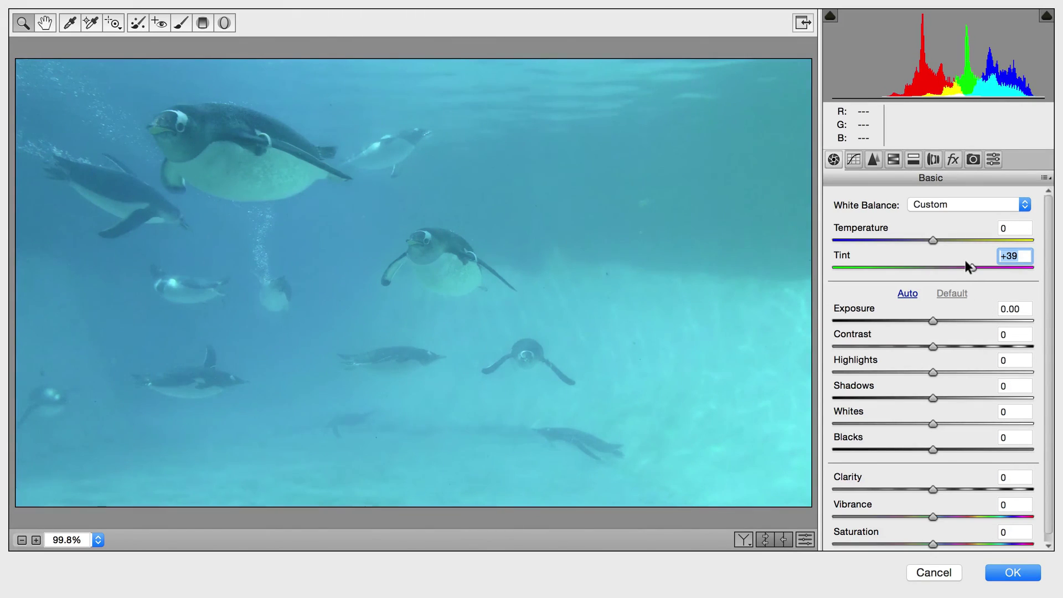
{"action": "left_click_drag", "start_coordinate": [931, 396], "coordinate": [887, 396]}
{"action": "left_click_drag", "start_coordinate": [922, 448], "coordinate": [901, 448]}
{"action": "left_click", "coordinate": [951, 488]}
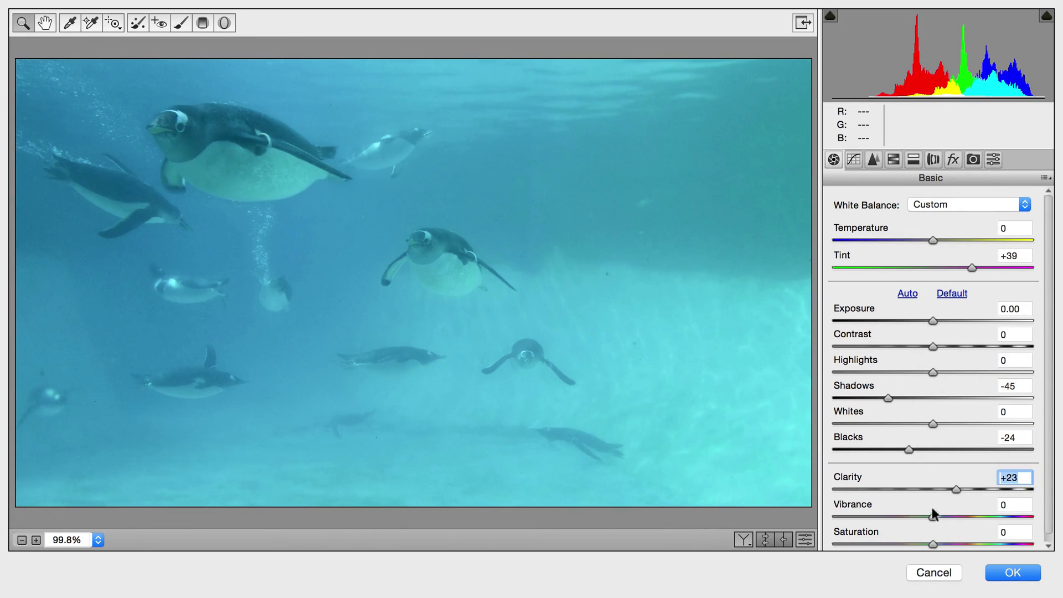
{"action": "left_click_drag", "start_coordinate": [928, 535], "coordinate": [904, 533]}
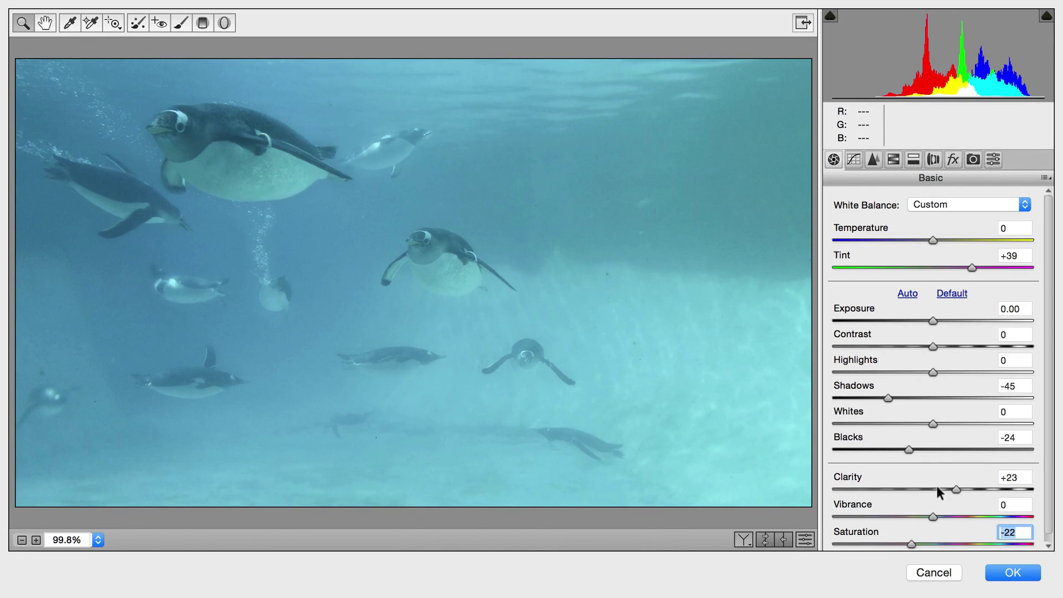
{"action": "left_click", "coordinate": [1013, 571]}
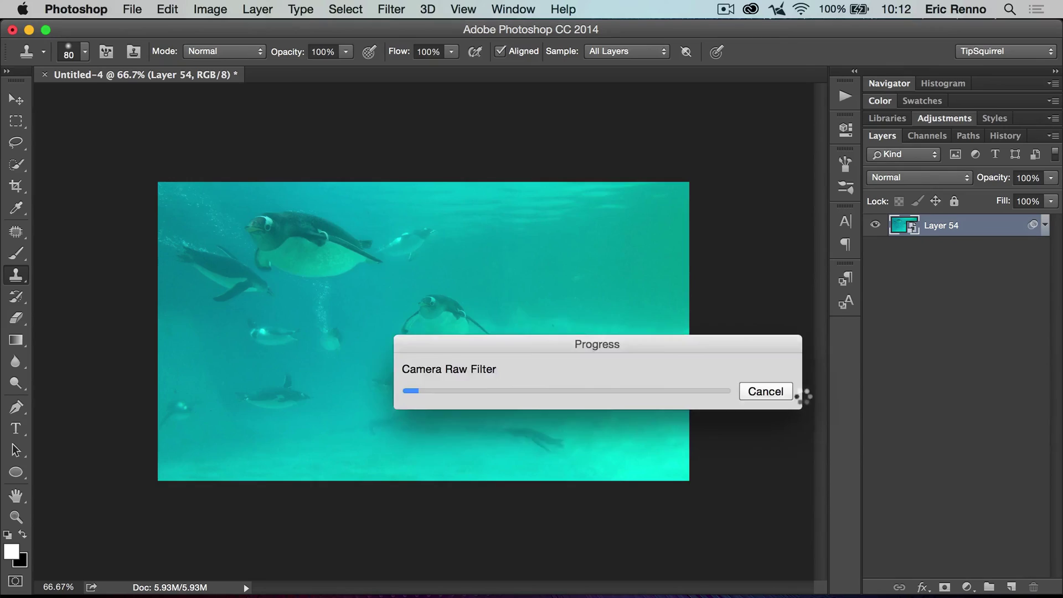